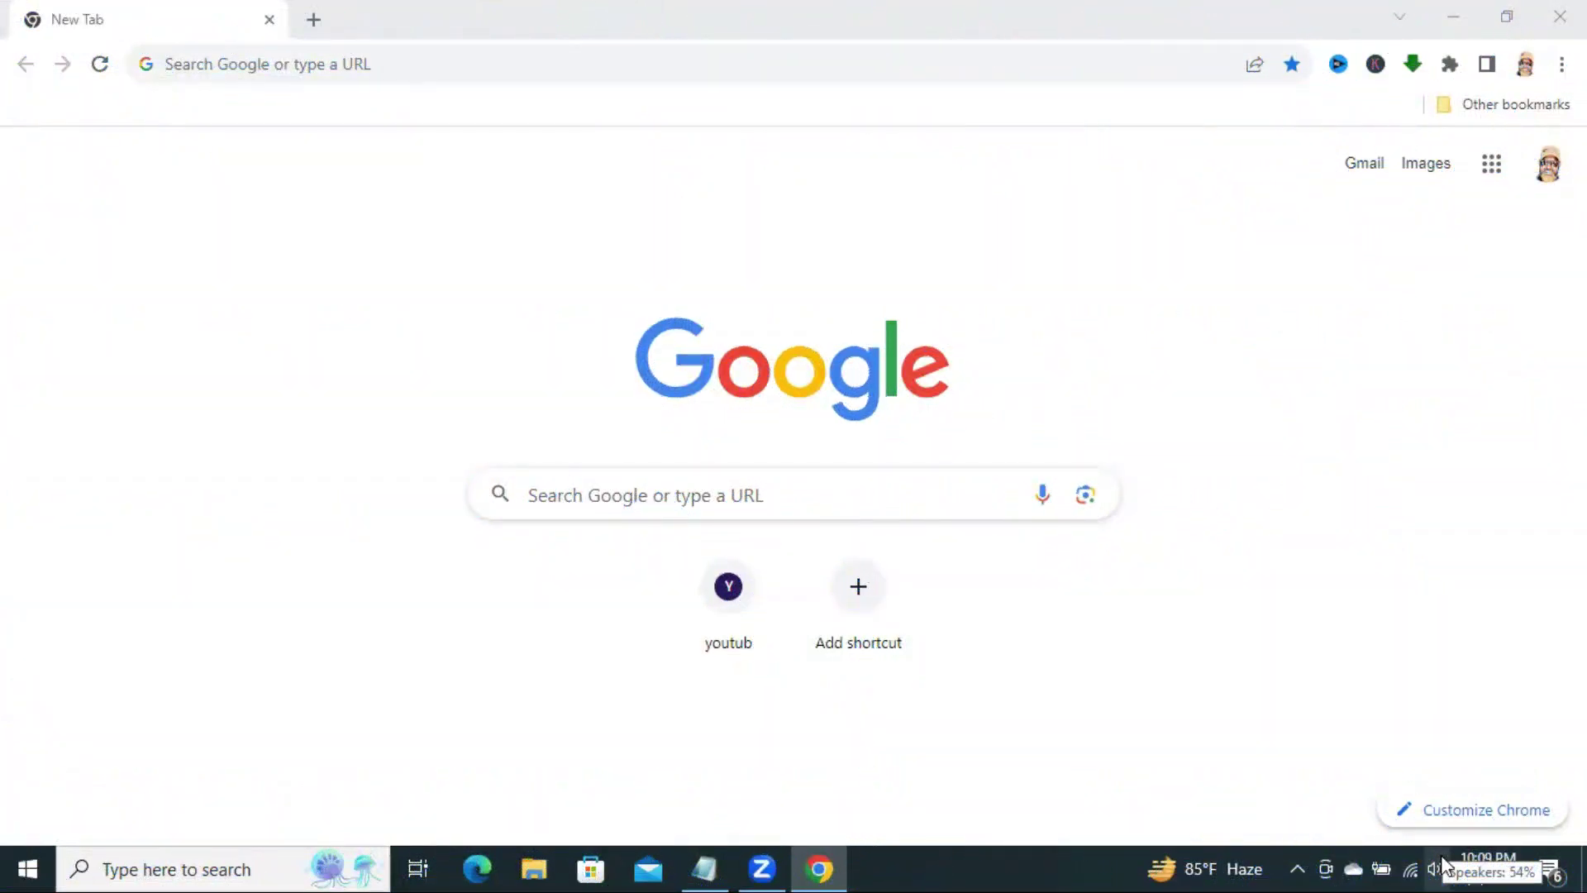
Go to youtube.com and open the 'How to Fix Unreadable Raw Micro SD Card' video.
left_click(374, 66)
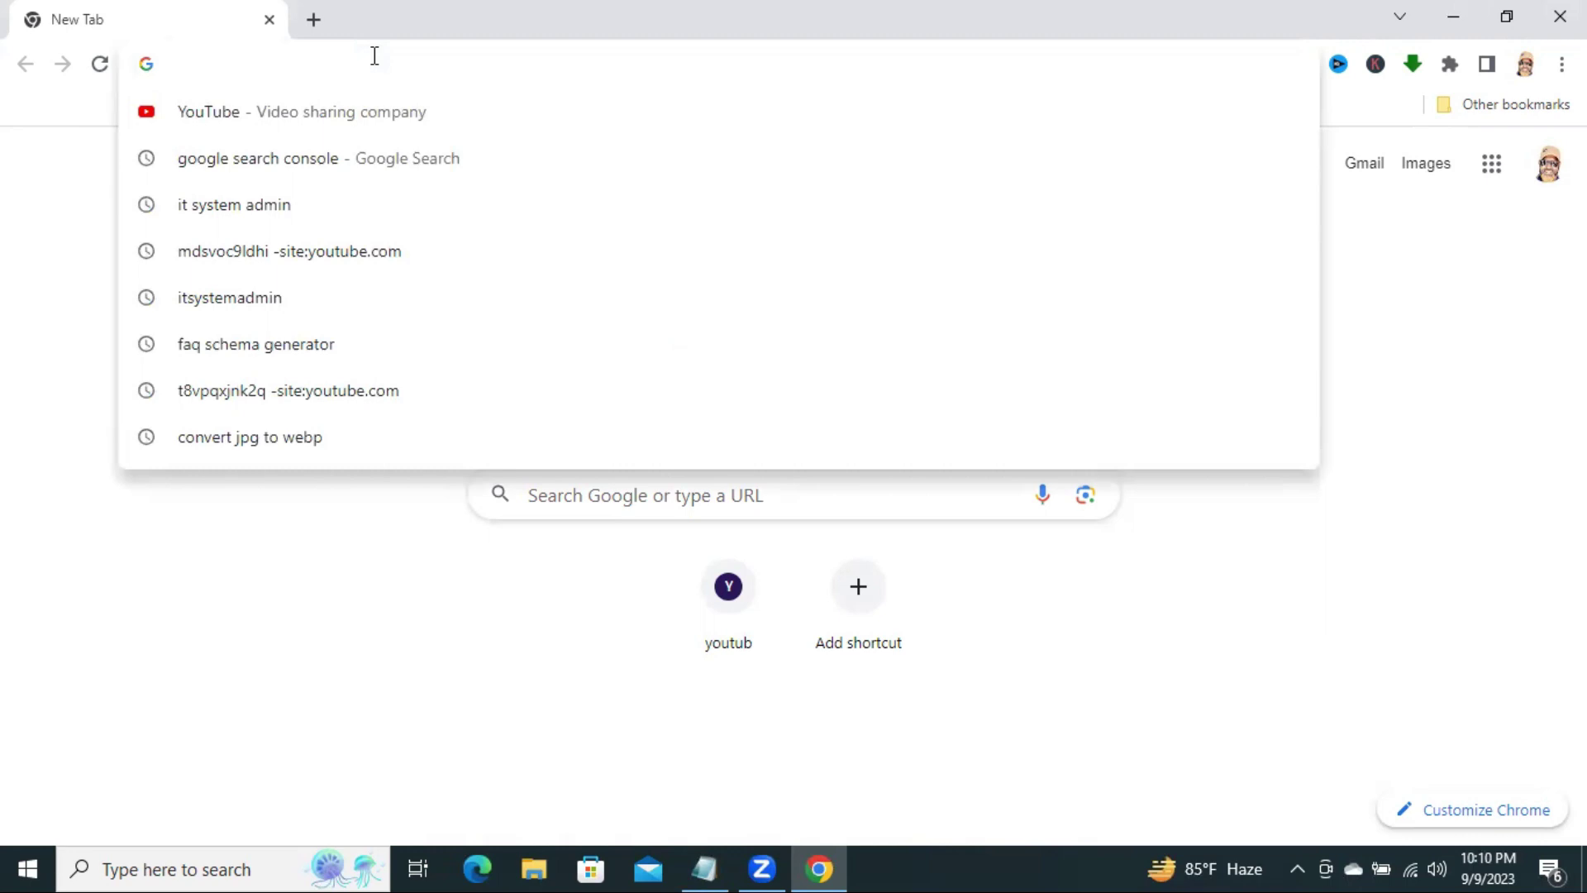
type("youtube.com")
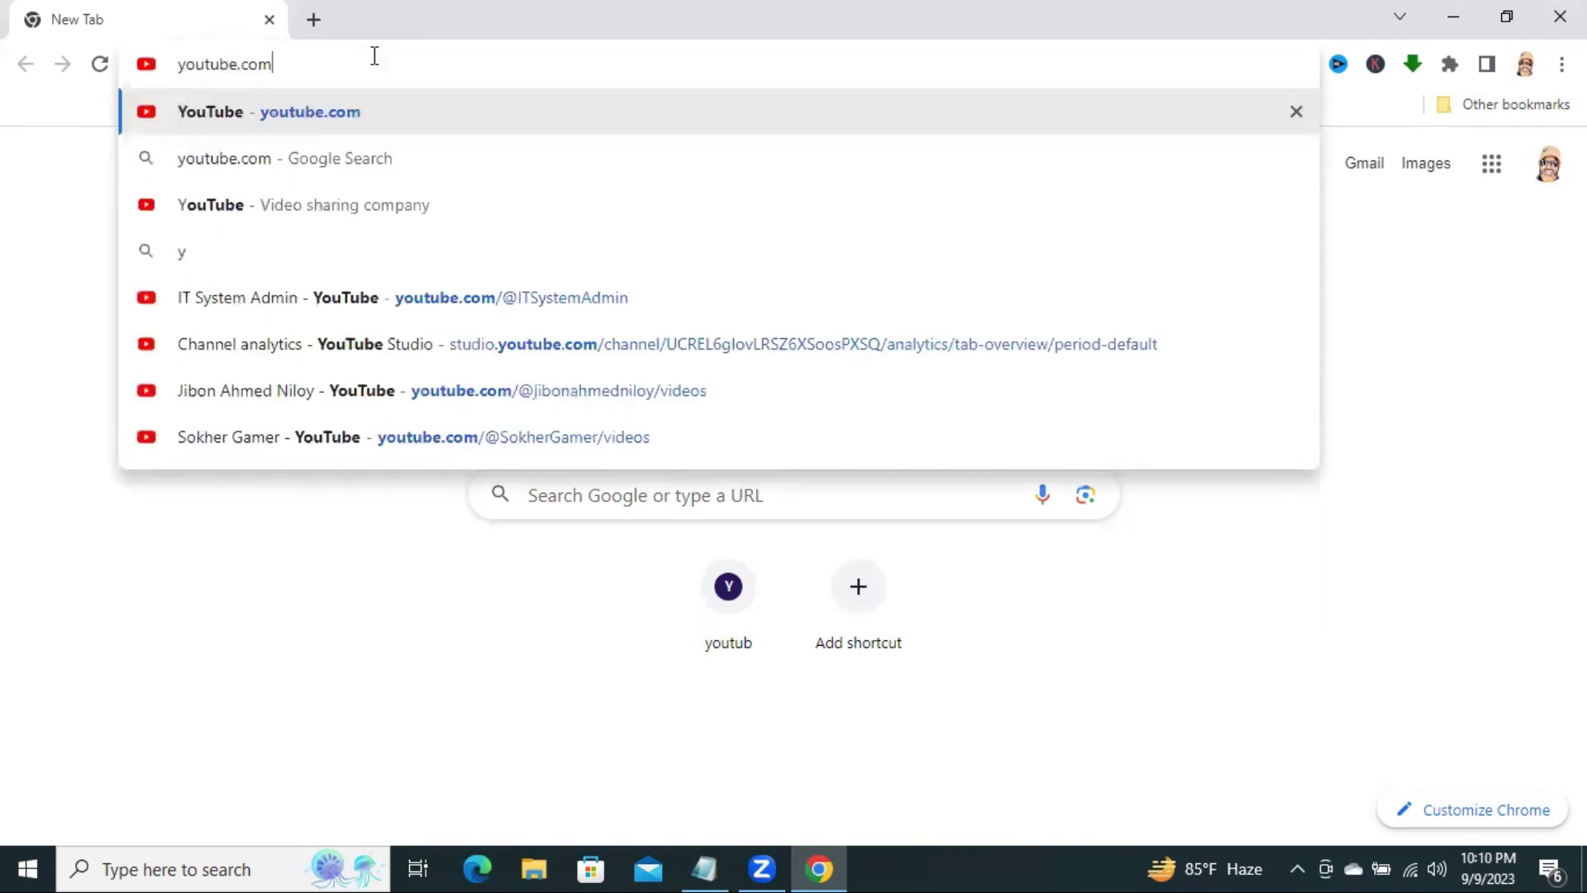
key("Return")
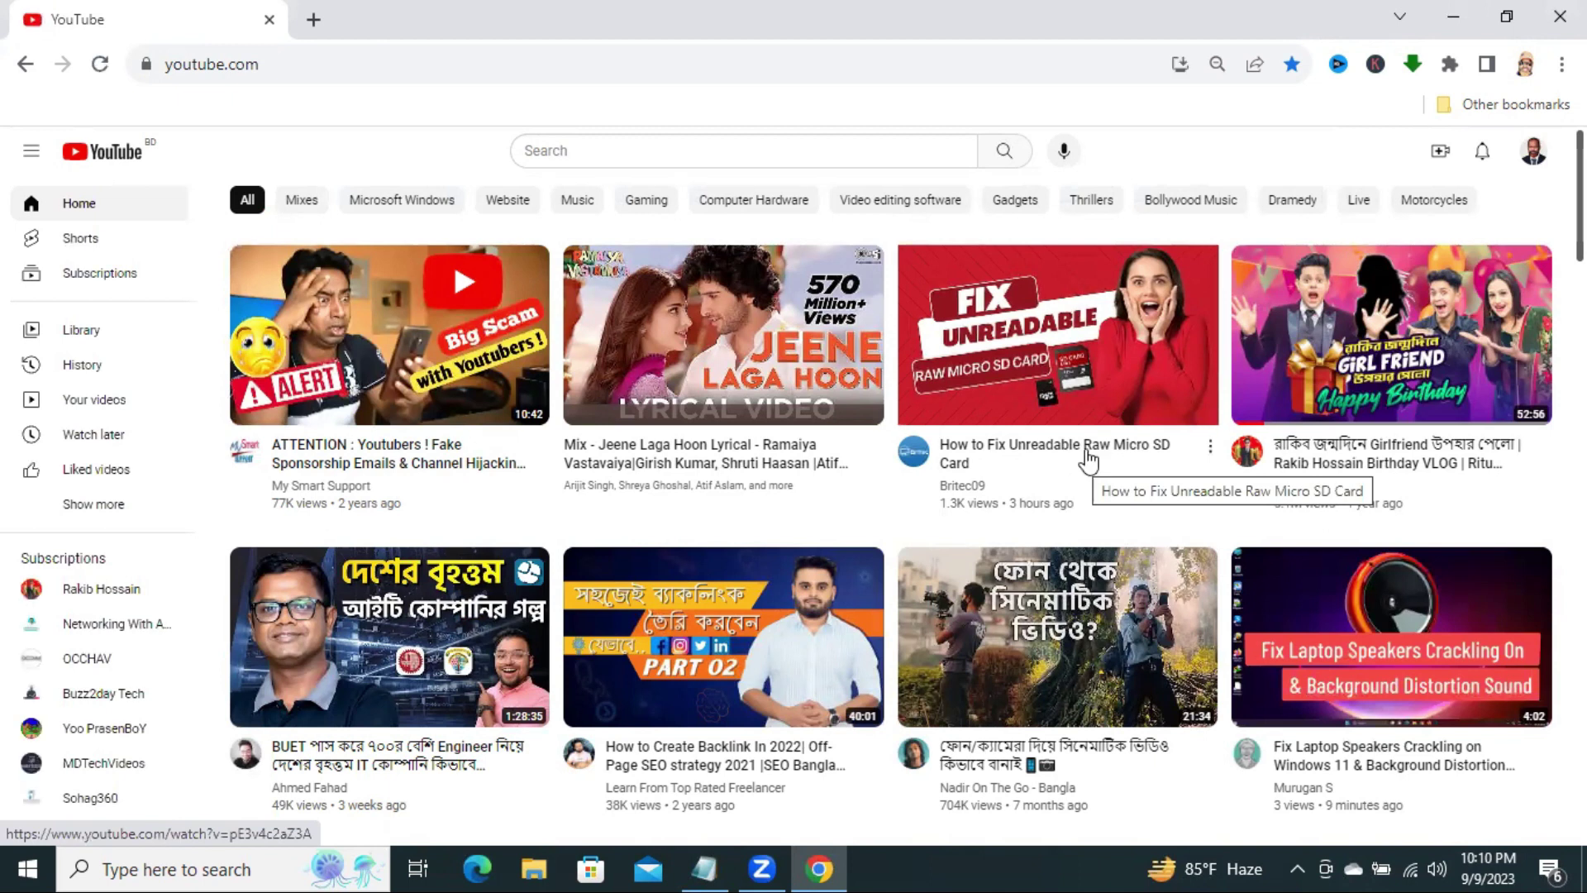
left_click(1091, 368)
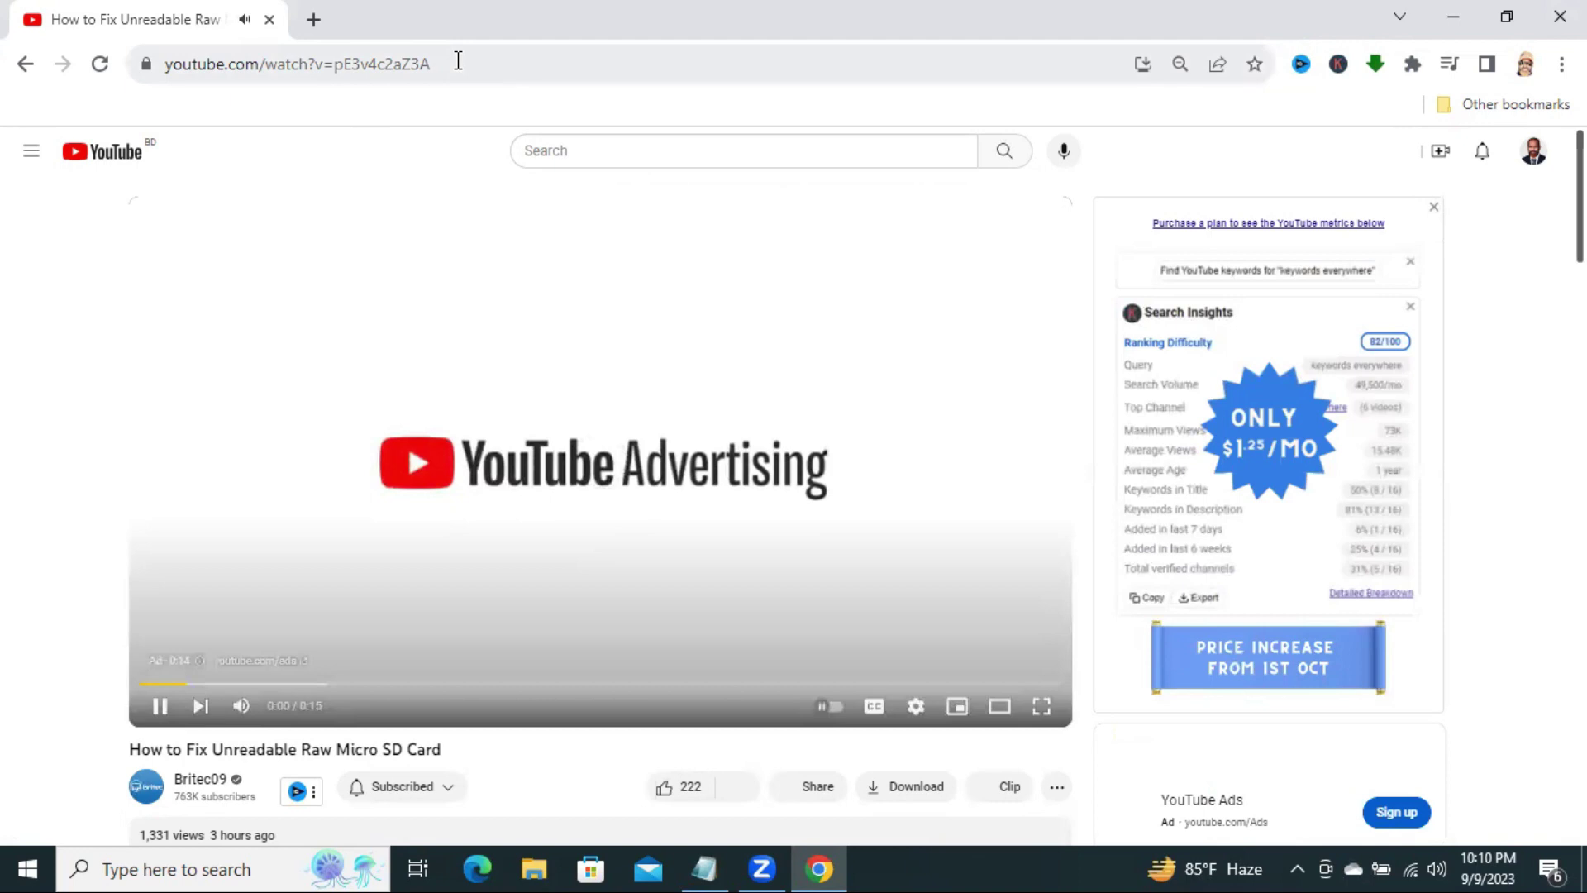
Load facebook.com in a new second tab and add a third blank tab.
left_click(314, 18)
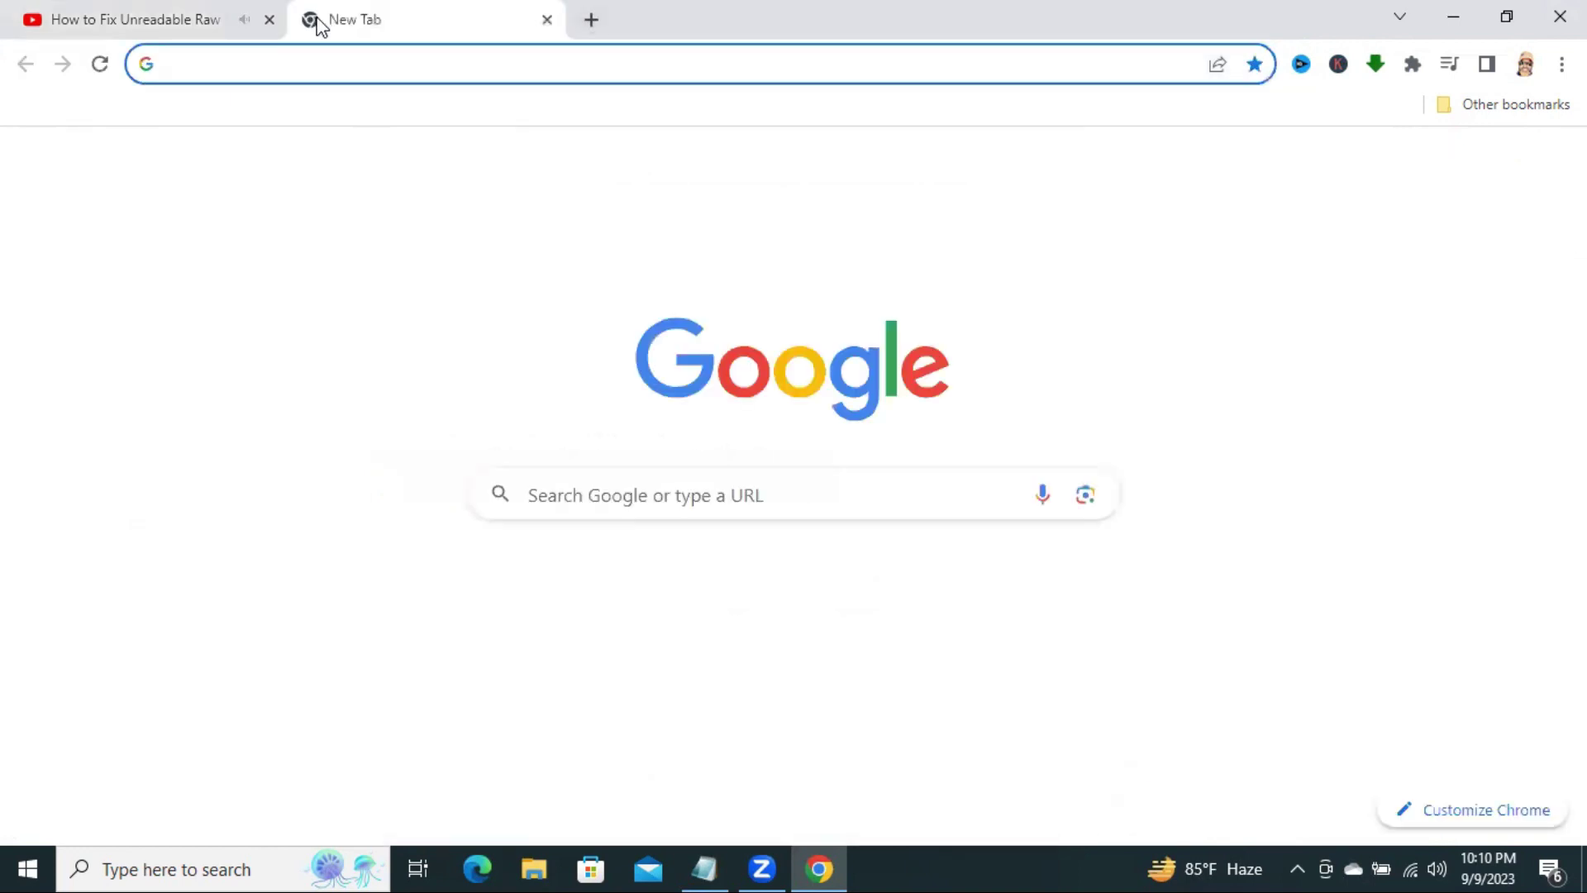
type("facebook.com")
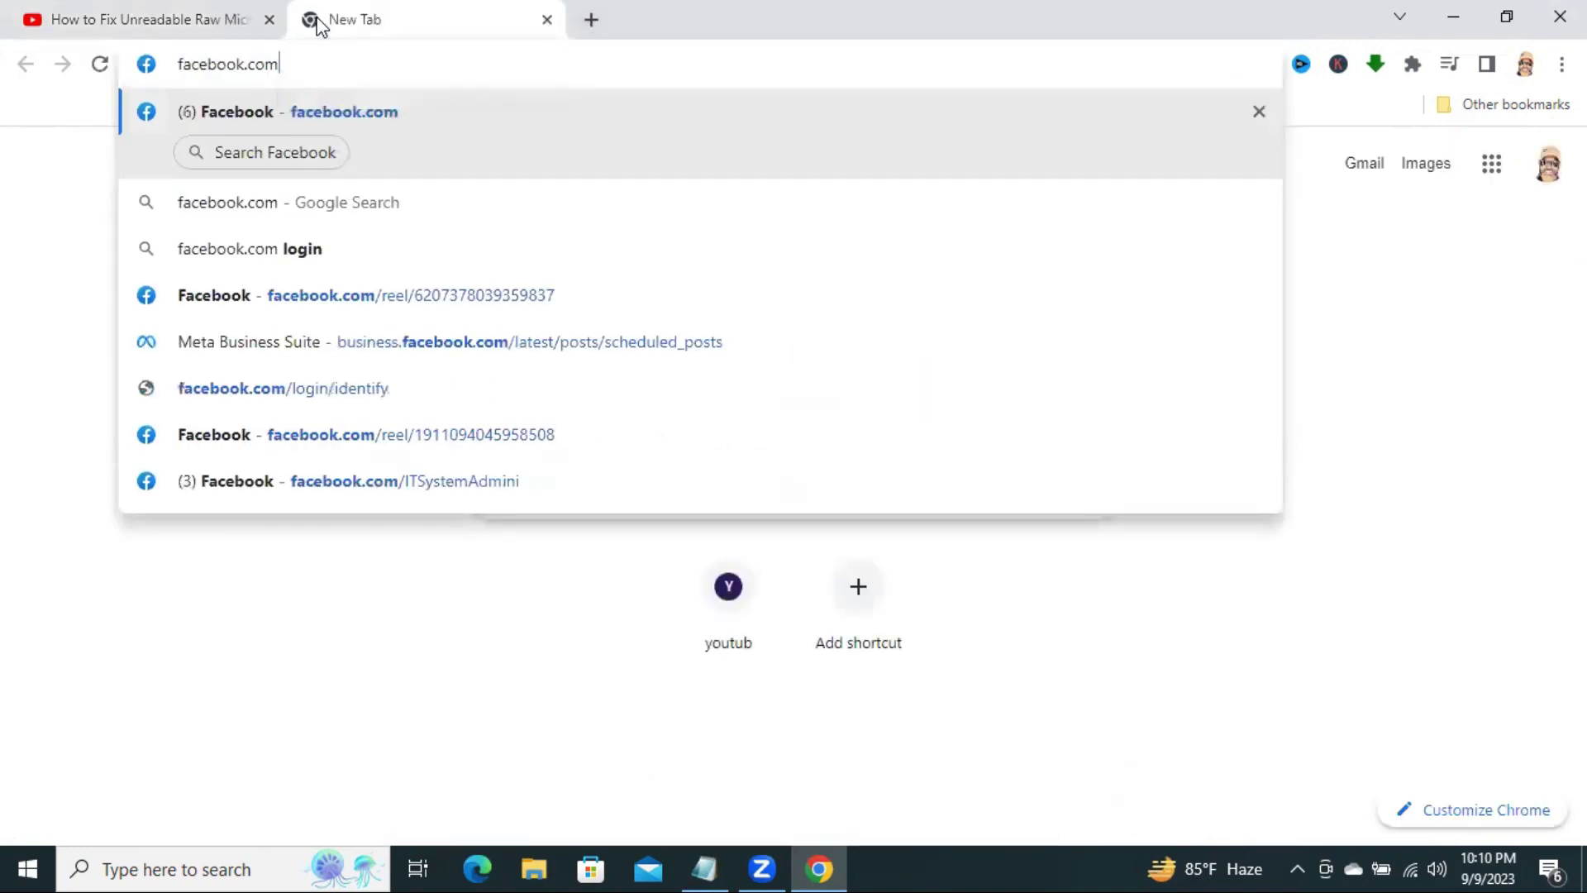
key("Return")
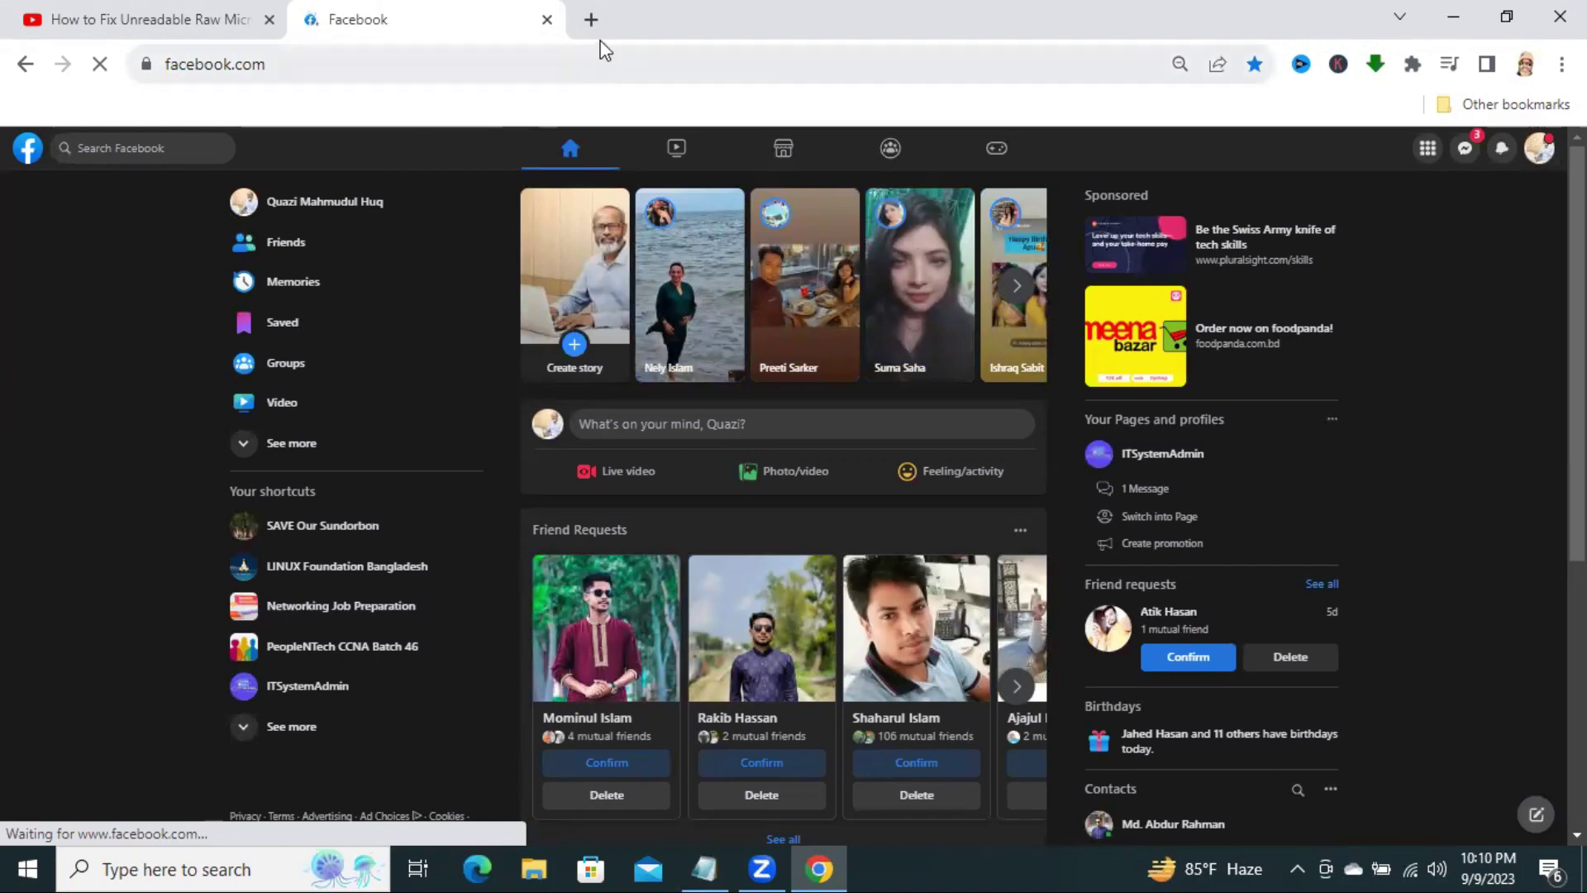
left_click(596, 19)
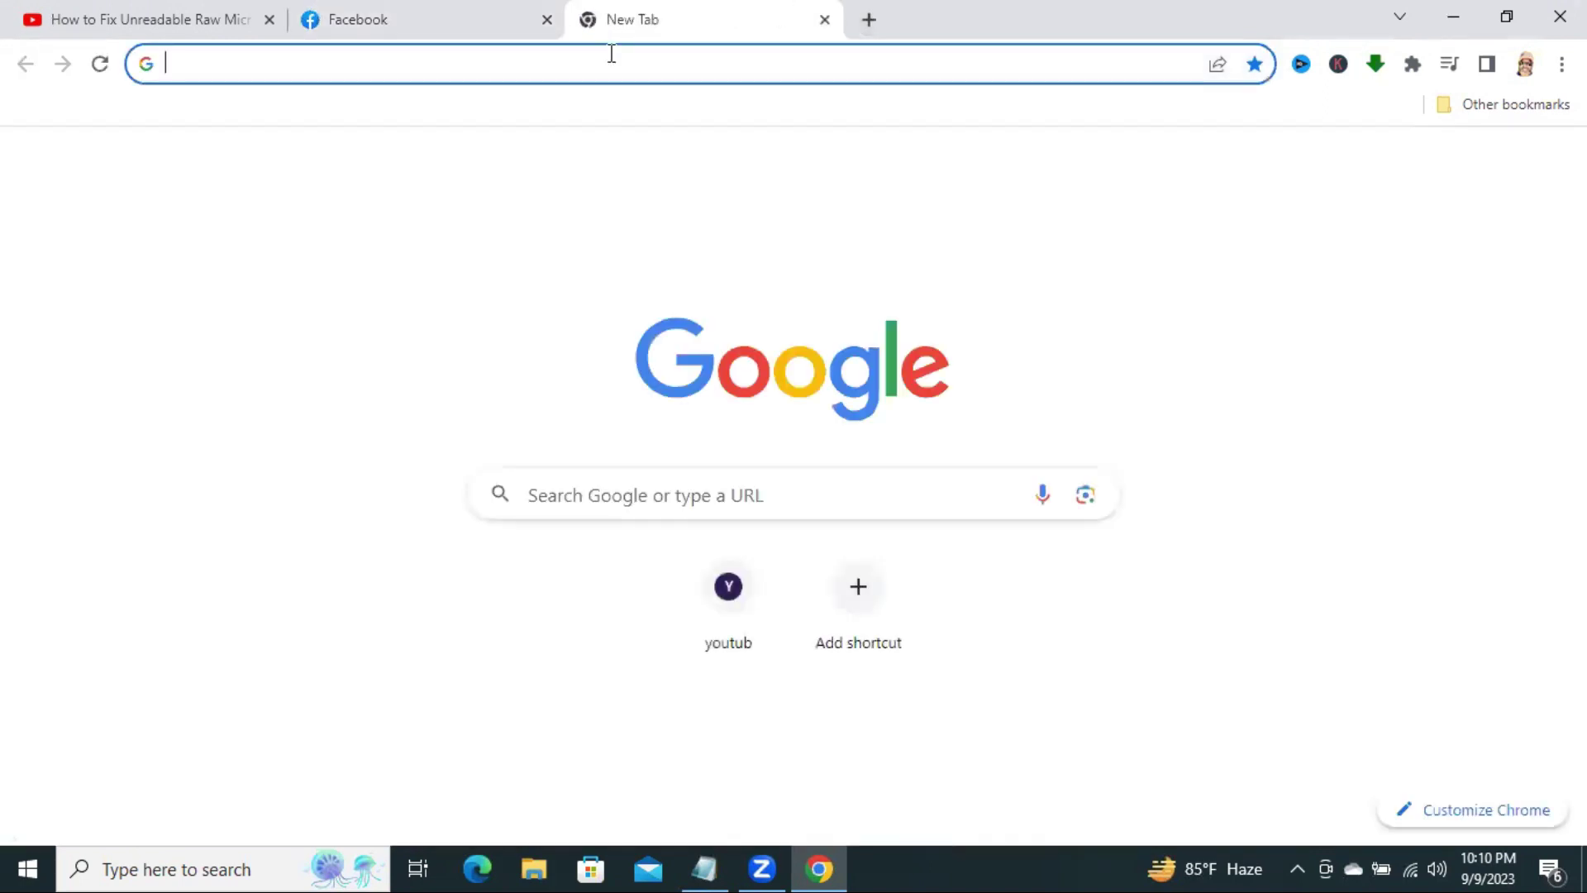
type("itsystemadmin.net")
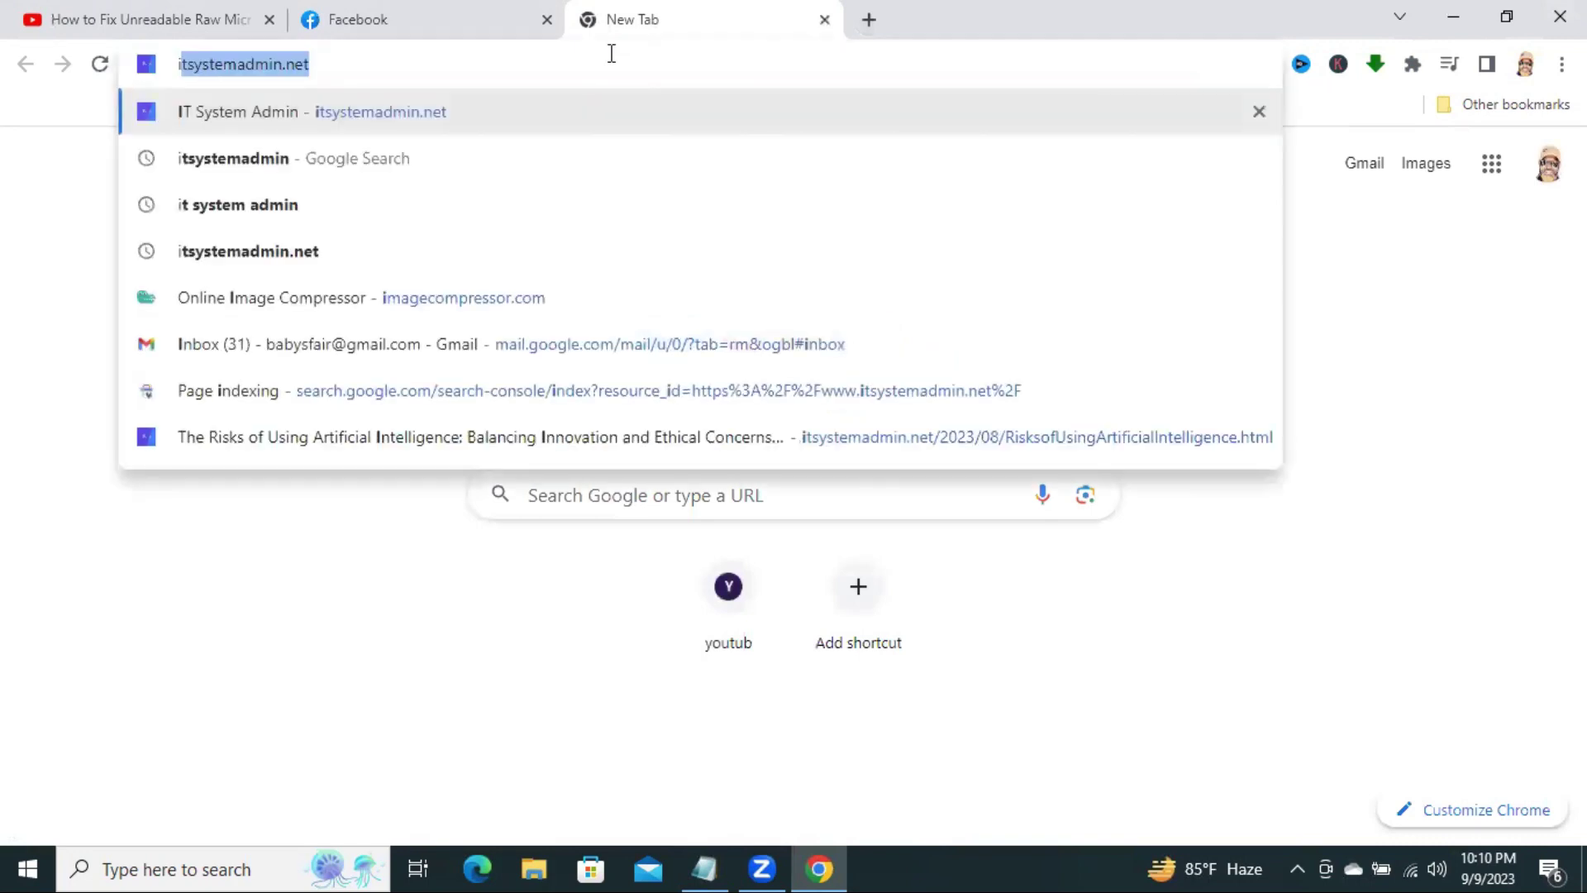
Load itsystemadmin.net in the third tab, then close the whole Chrome window.
key("Return")
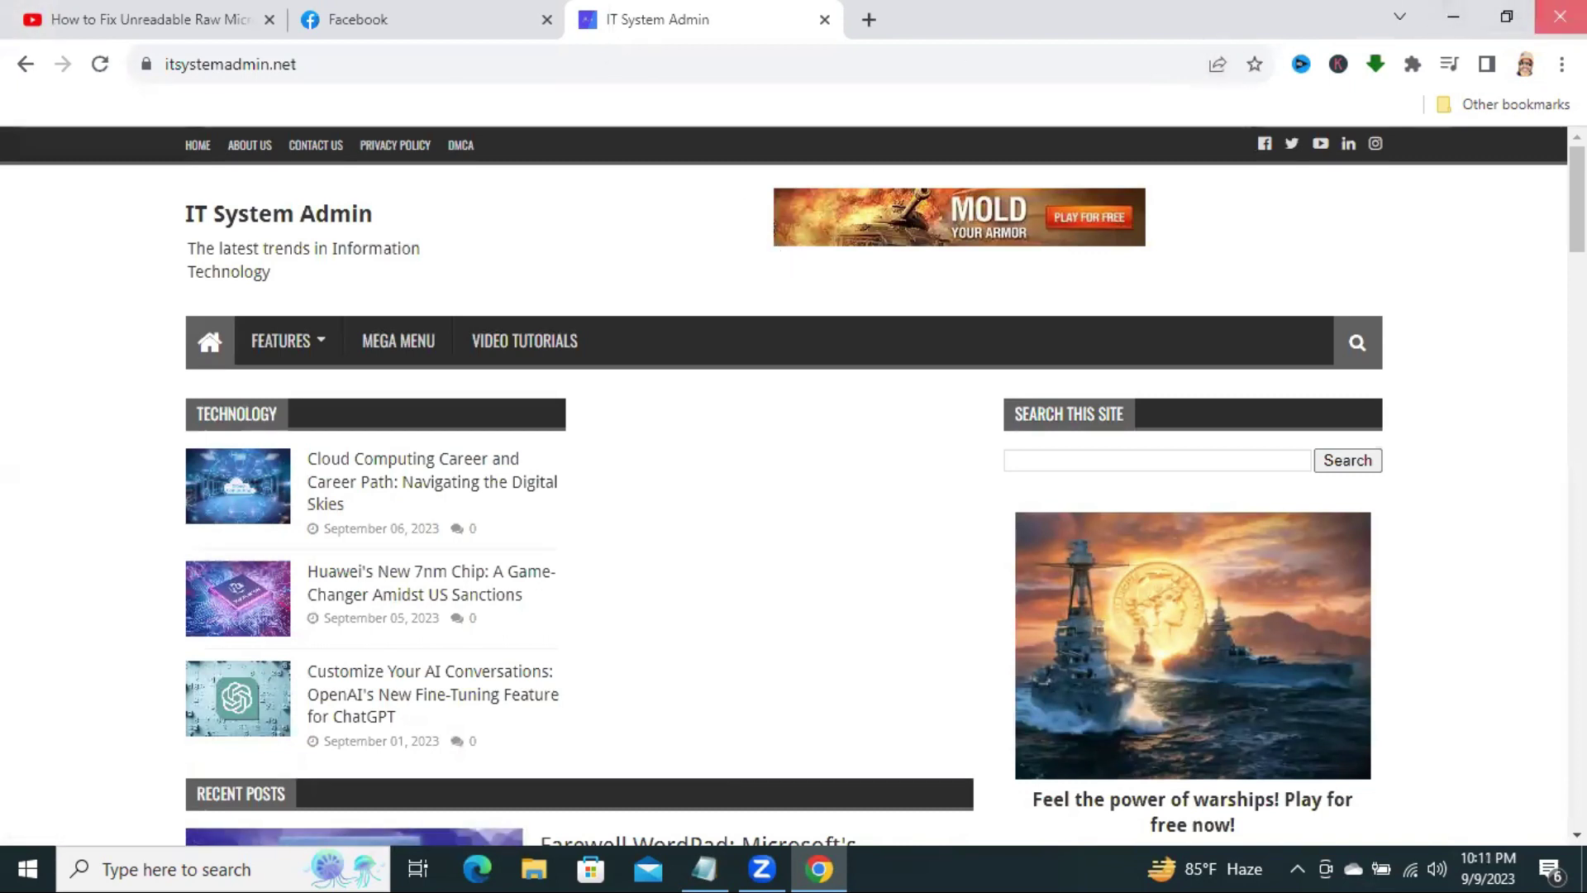
left_click(1551, 17)
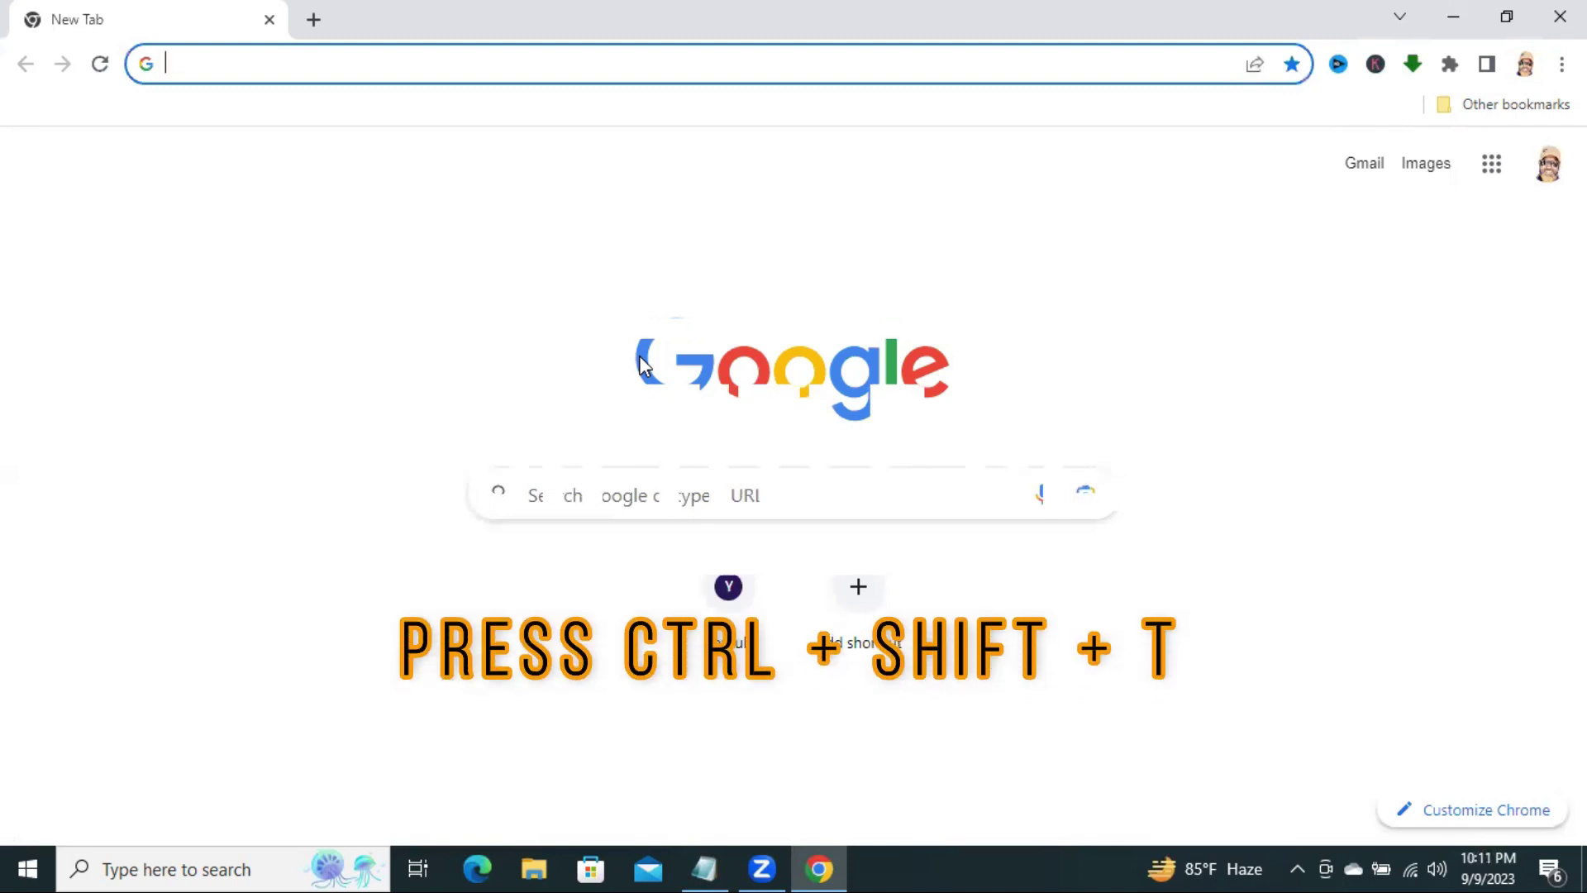
key("ctrl+shift+t")
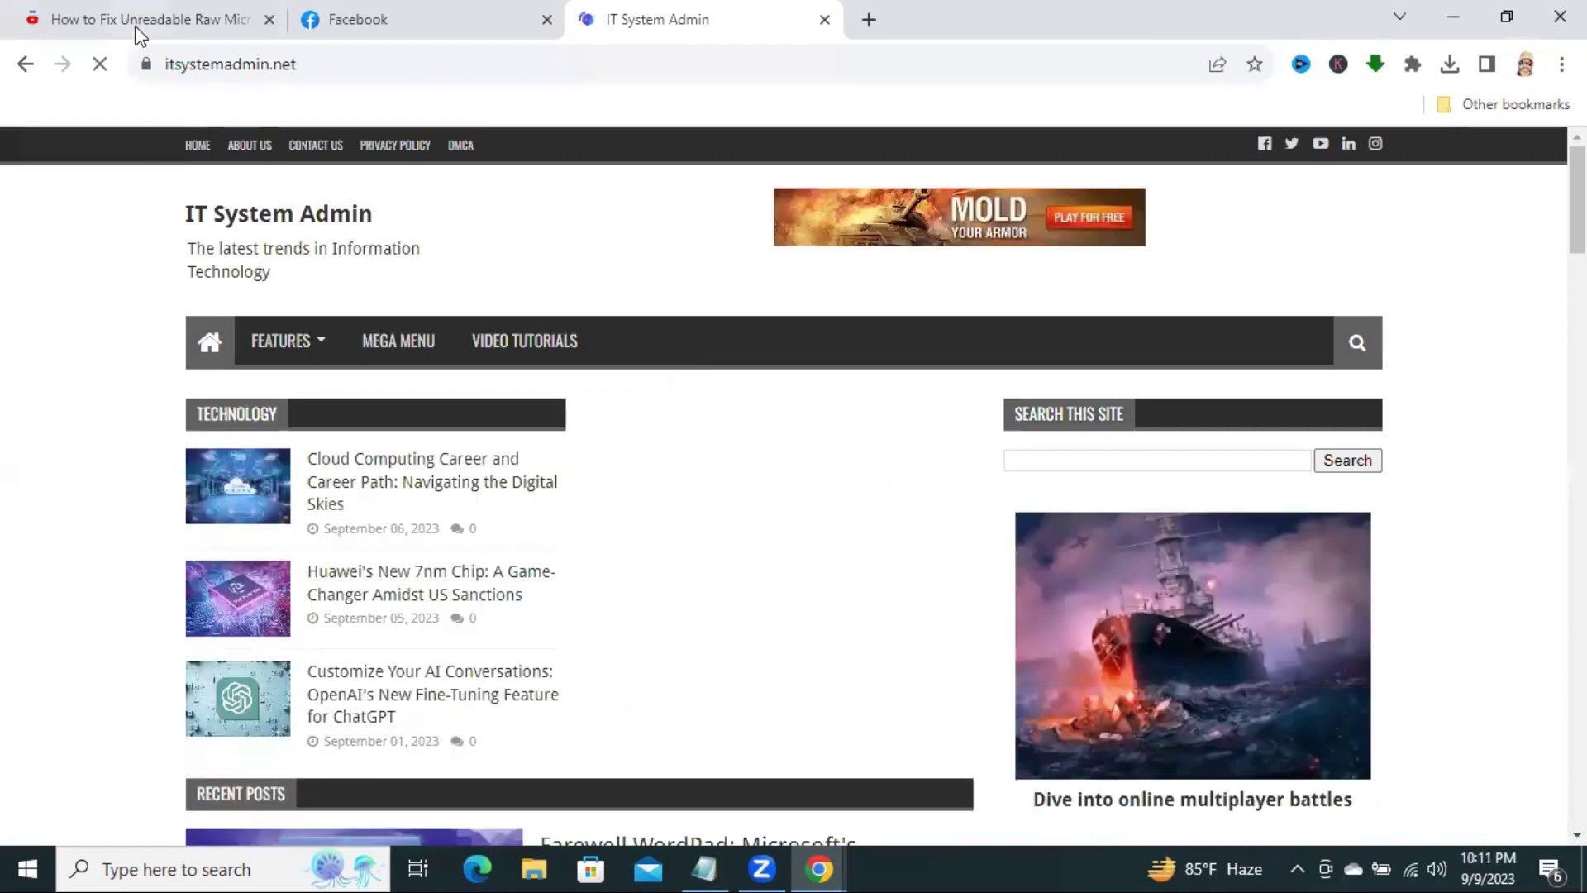
left_click(139, 25)
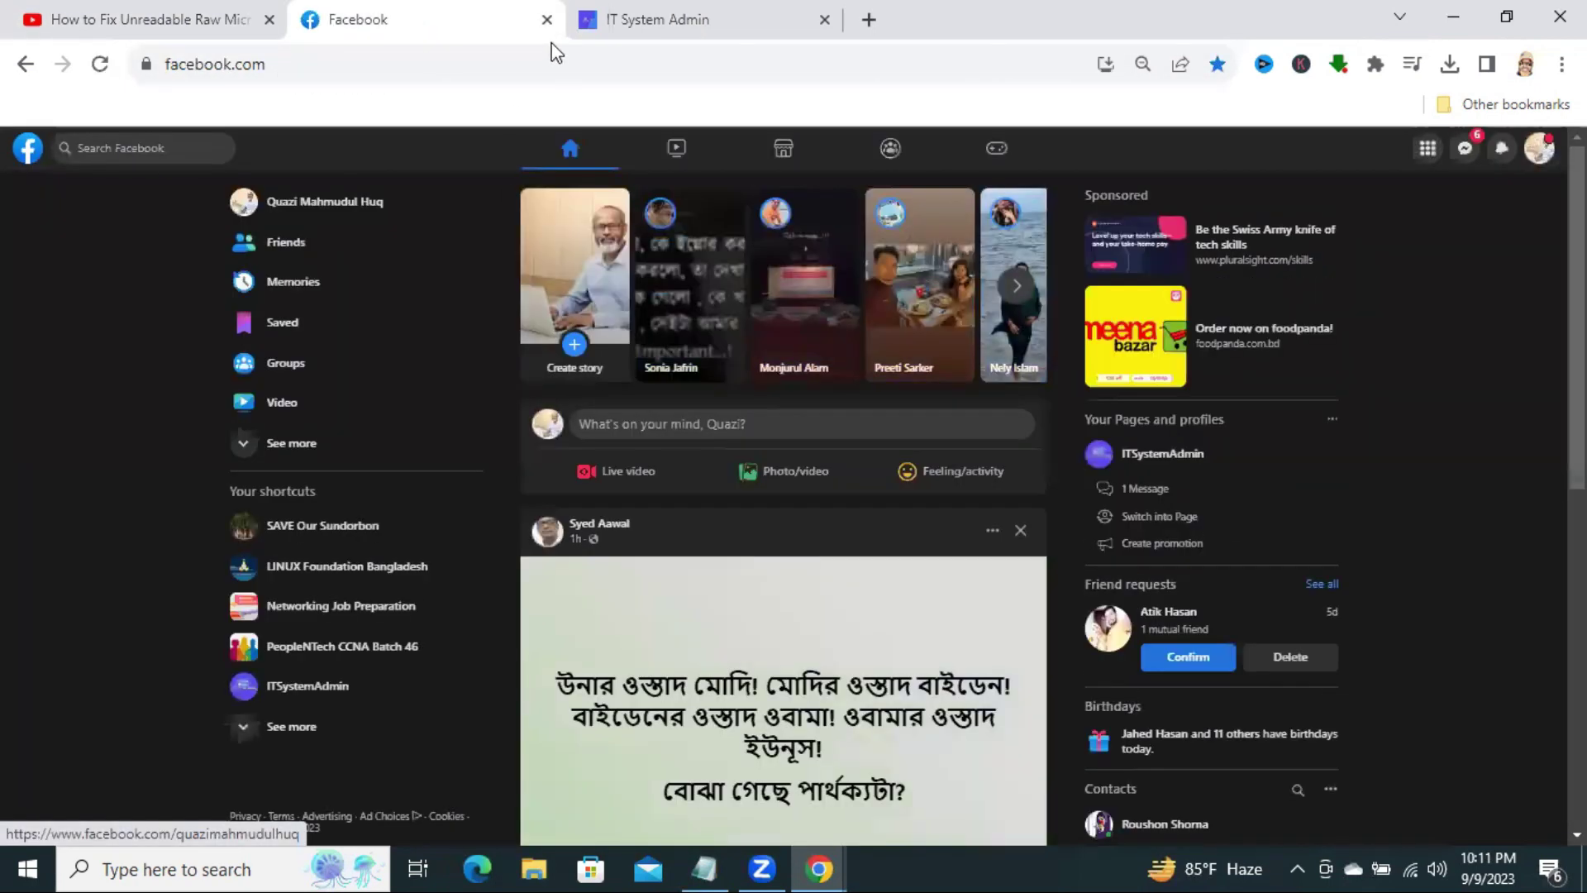
left_click(664, 22)
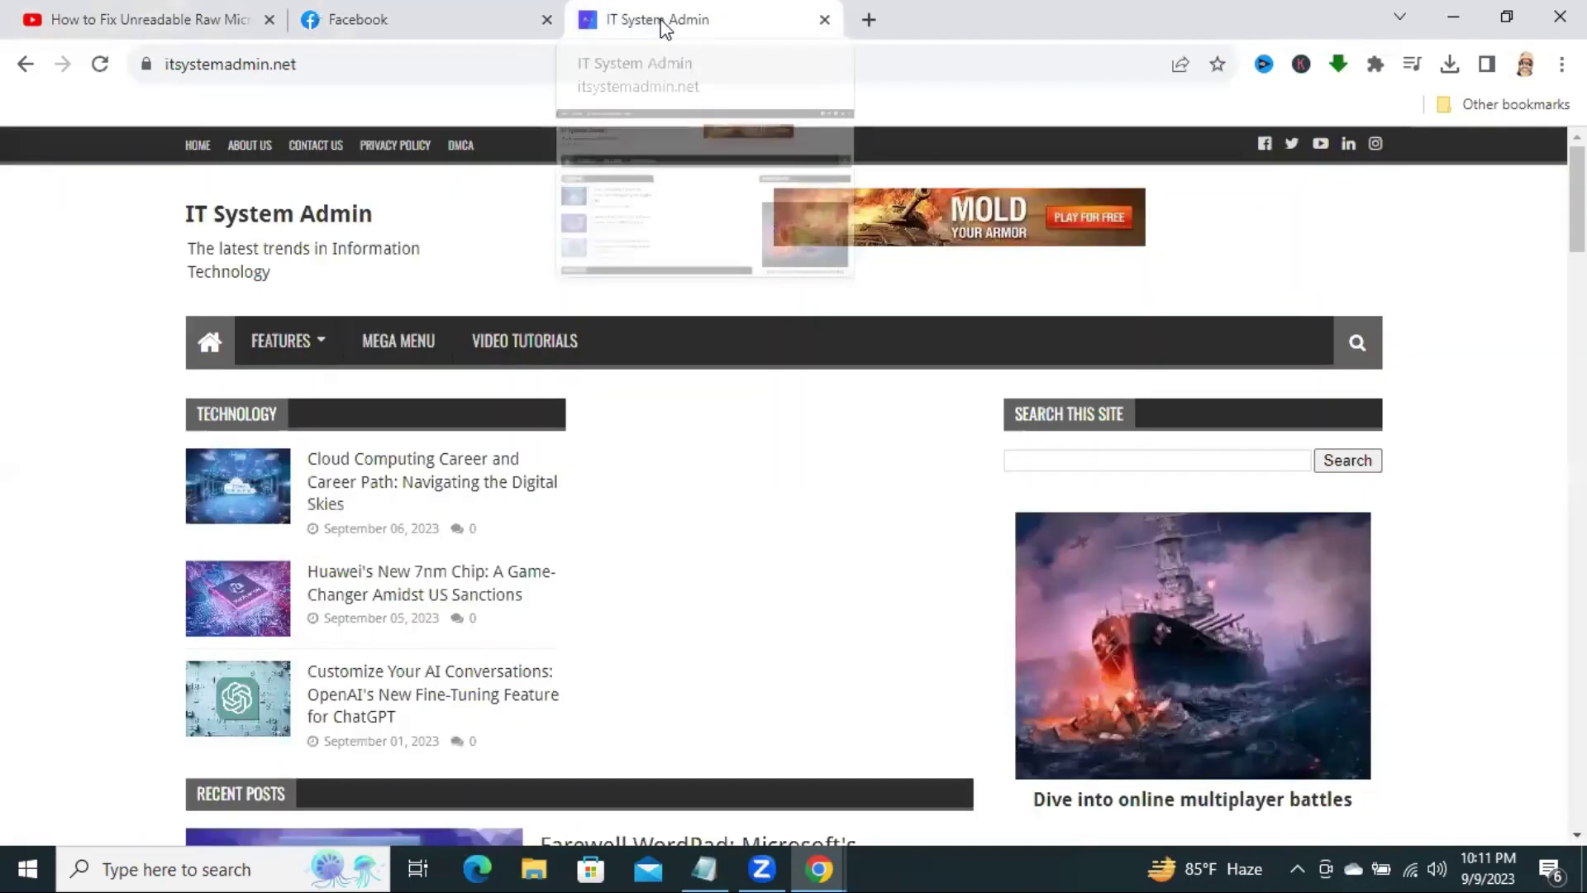